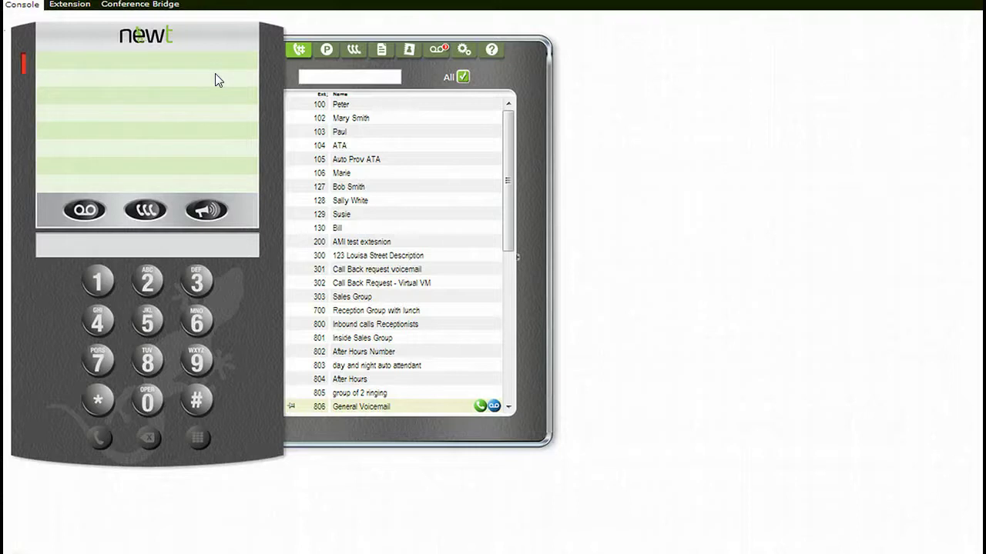
- Answer the incoming call on the console phone
{"action": "left_click", "coordinate": [201, 62]}
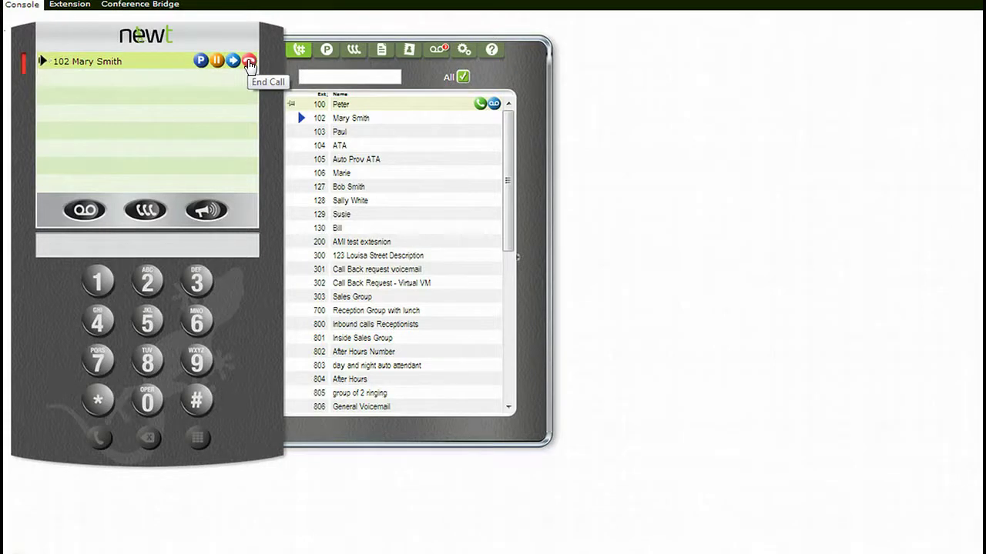
{"action": "left_click", "coordinate": [229, 83]}
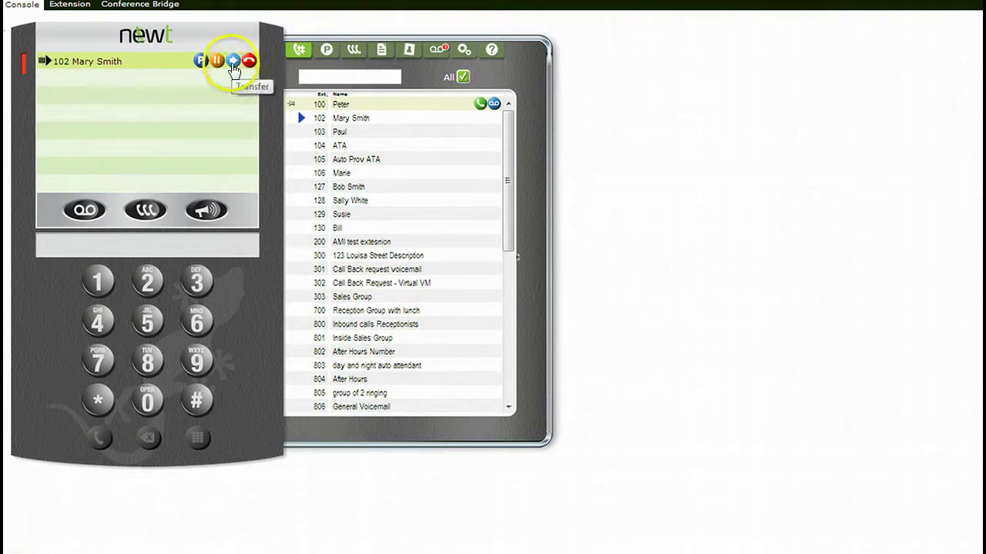
- Start a transfer of the active call and filter the extension directory by "ma" to find a recipient
{"action": "left_click", "coordinate": [232, 61]}
{"action": "left_click_drag", "start_coordinate": [264, 143], "coordinate": [482, 188]}
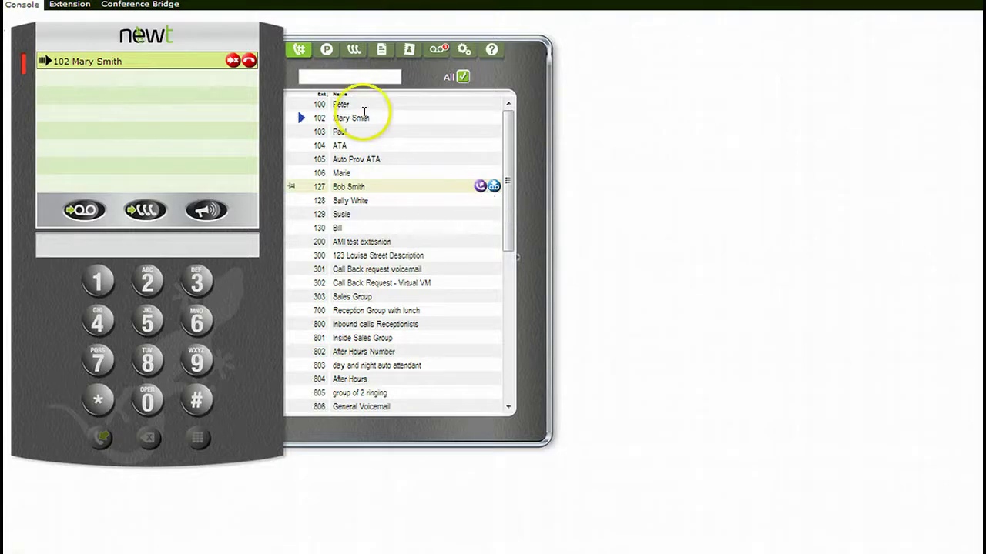
{"action": "left_click", "coordinate": [363, 77]}
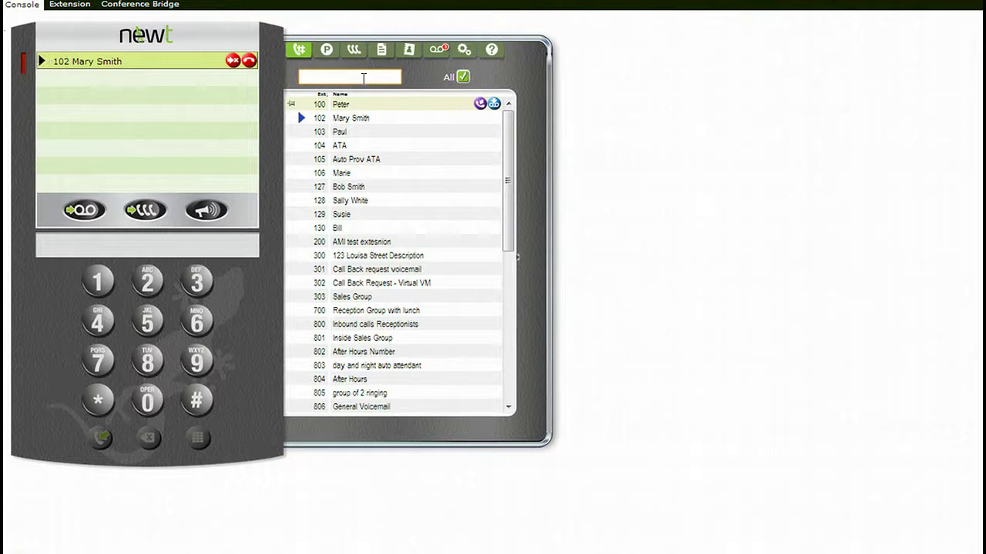
{"action": "type", "text": "ma"}
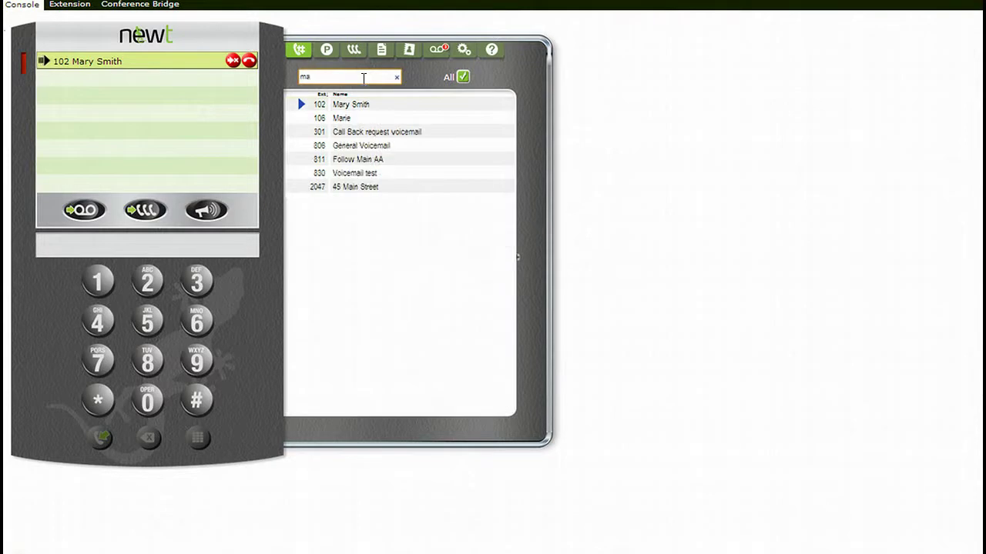
{"action": "key", "text": "BackSpace"}
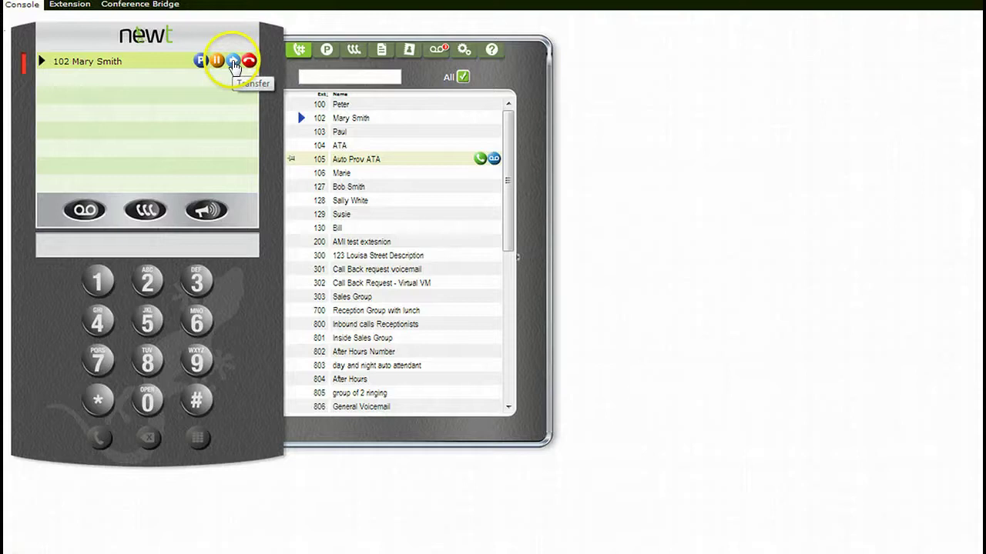
- Start a transfer of the active call and cancel it without choosing a recipient
{"action": "left_click", "coordinate": [233, 62]}
{"action": "mouse_move", "coordinate": [385, 139]}
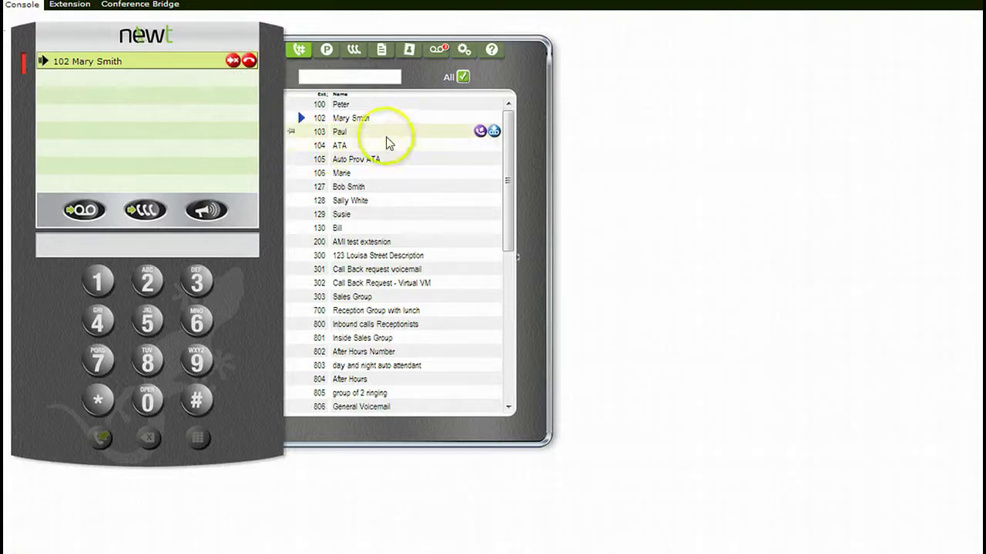
{"action": "left_click", "coordinate": [234, 61]}
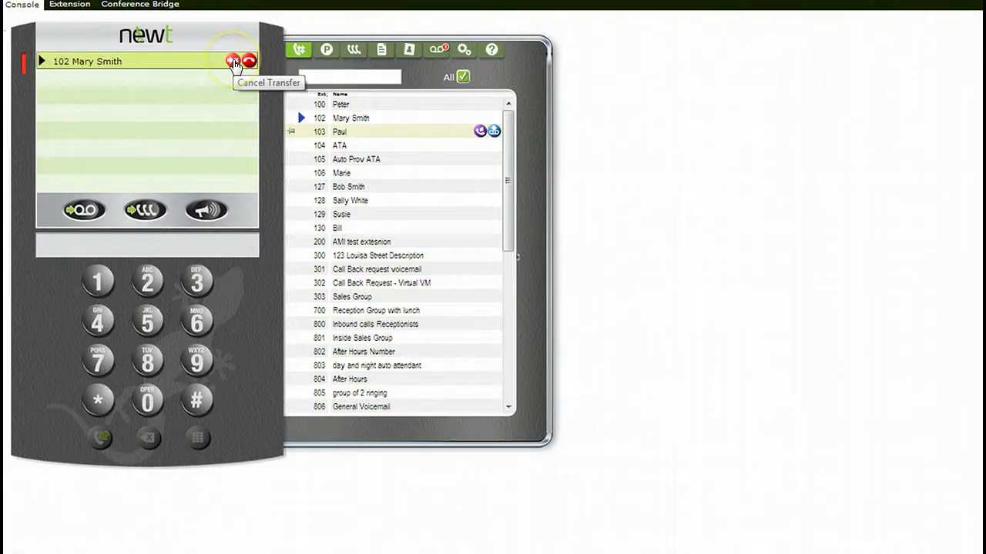
{"action": "left_click", "coordinate": [224, 82]}
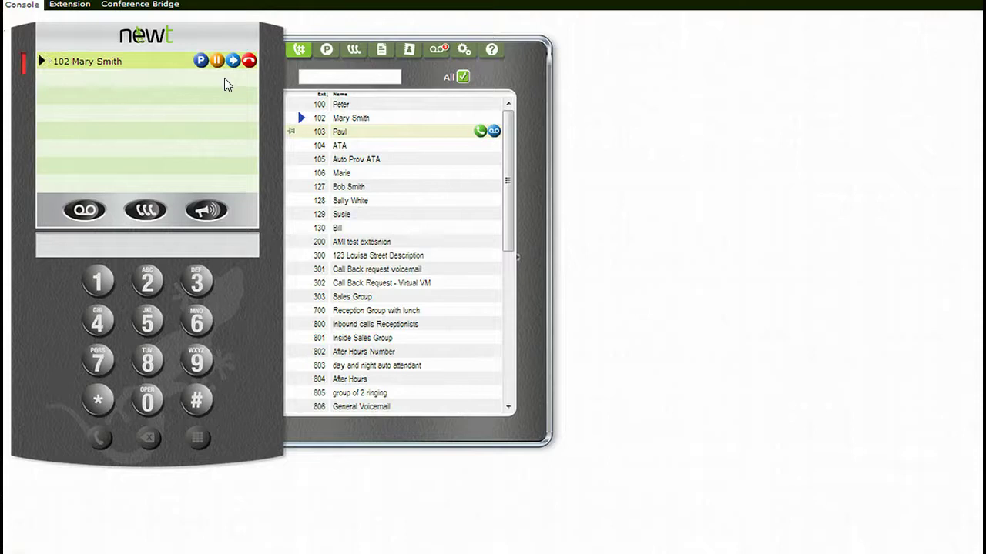
{"action": "left_click", "coordinate": [233, 82]}
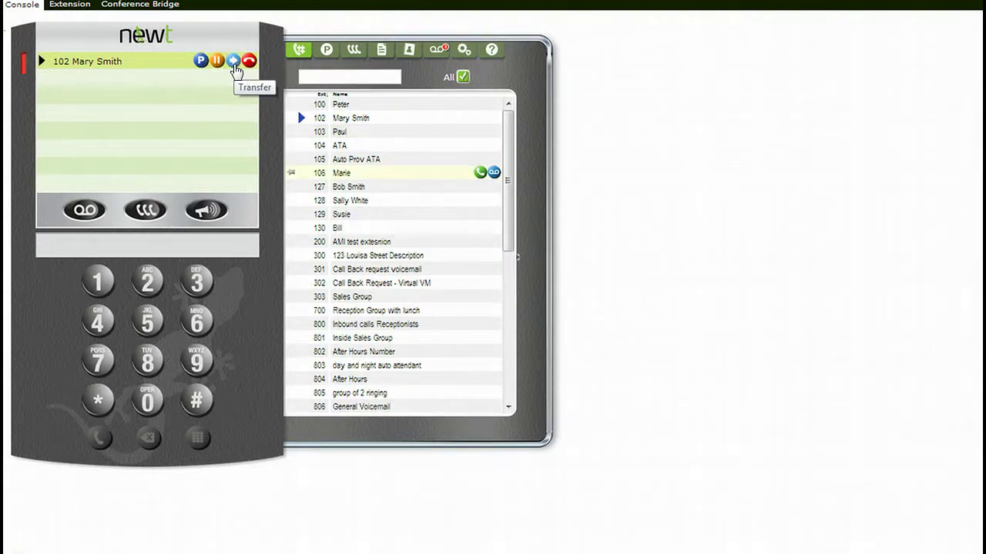
- Start a transfer of the active call and enter an external phone number as its destination
{"action": "left_click", "coordinate": [233, 62]}
{"action": "left_click", "coordinate": [186, 244]}
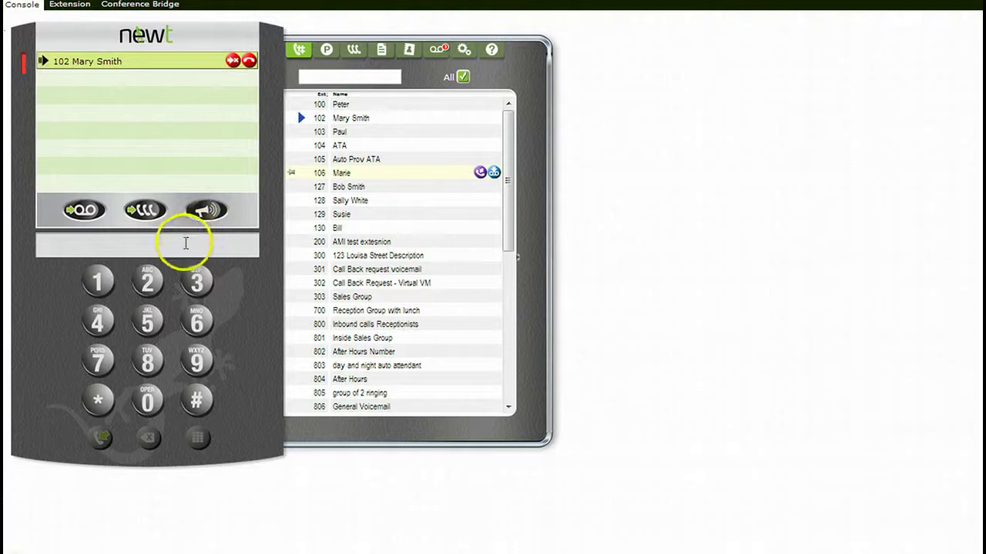
{"action": "left_click", "coordinate": [148, 322]}
{"action": "left_click", "coordinate": [99, 284]}
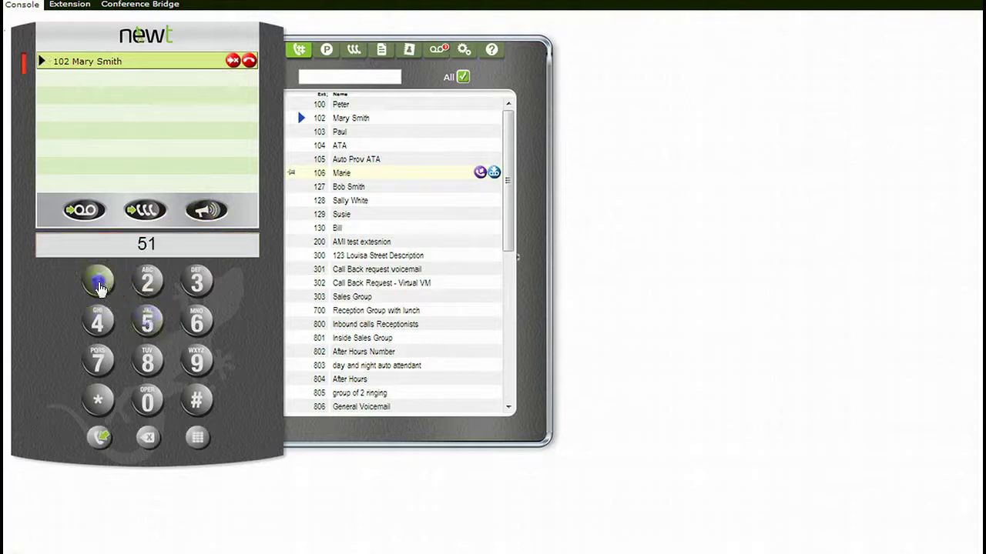
{"action": "left_click", "coordinate": [196, 362]}
{"action": "left_click", "coordinate": [148, 401]}
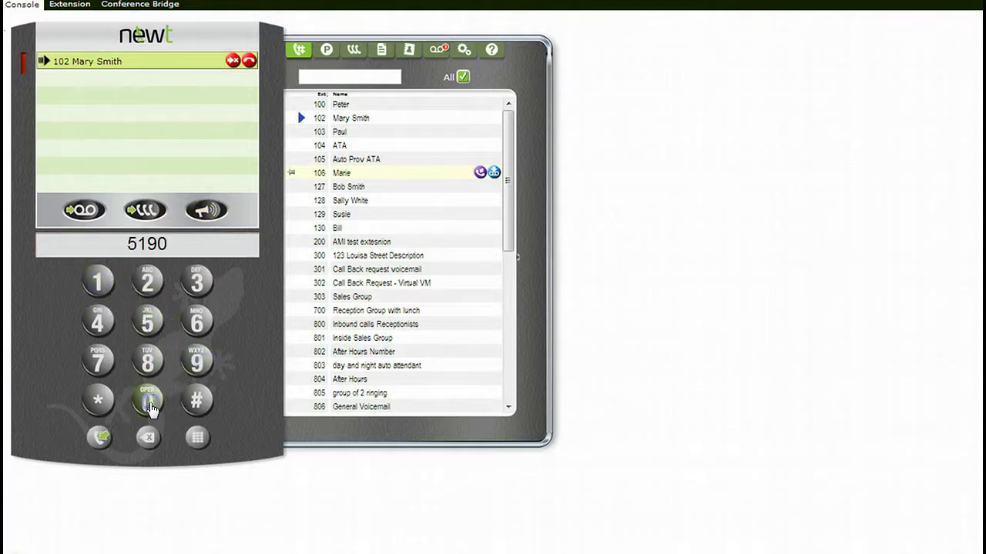
{"action": "left_click", "coordinate": [148, 402]}
{"action": "left_click", "coordinate": [148, 402]}
{"action": "left_click", "coordinate": [97, 282]}
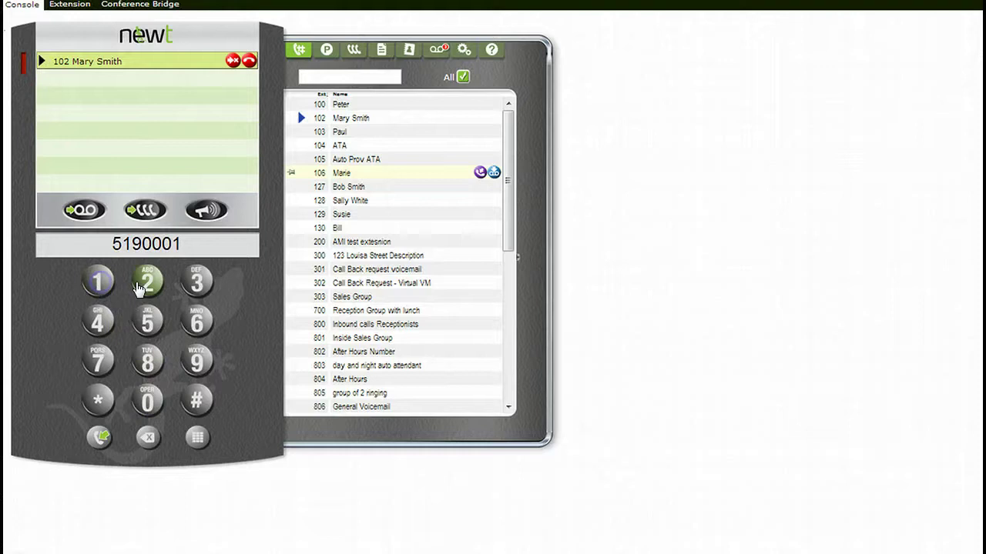
{"action": "left_click", "coordinate": [141, 285]}
{"action": "left_click", "coordinate": [98, 282]}
{"action": "left_click", "coordinate": [148, 285]}
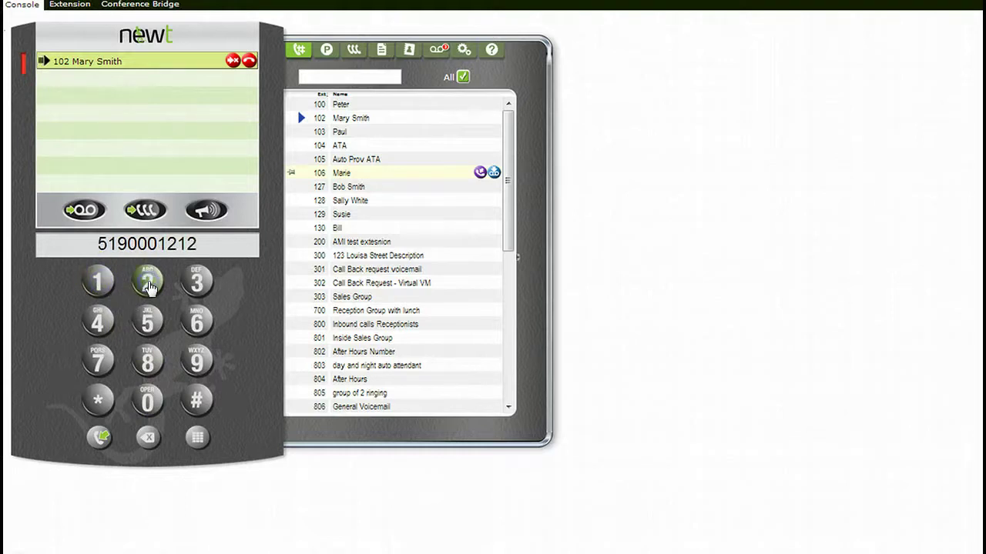
{"action": "left_click", "coordinate": [101, 438]}
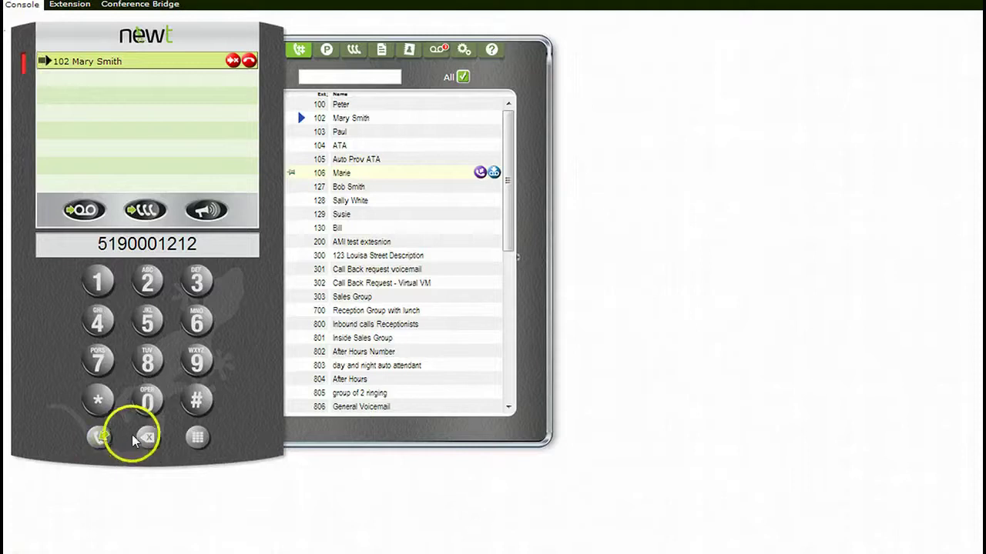
- Erase the last three digits of the phone number entered as the transfer destination
{"action": "left_click", "coordinate": [156, 439]}
{"action": "left_click", "coordinate": [157, 439]}
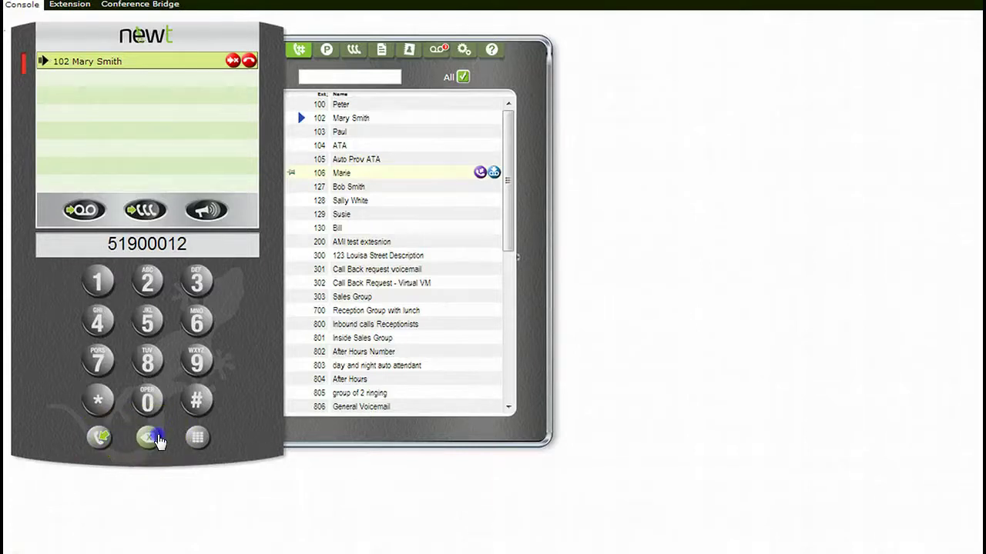
{"action": "left_click", "coordinate": [157, 439]}
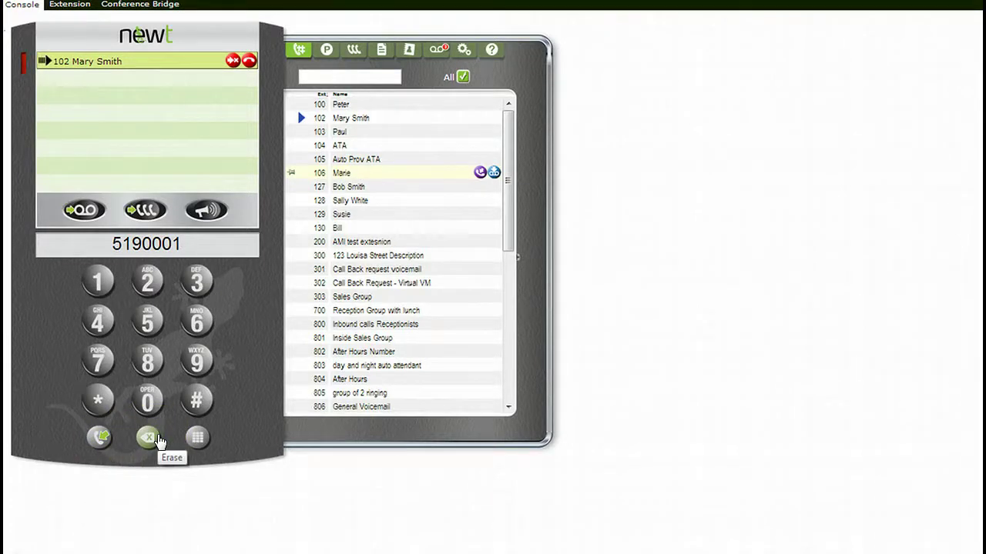
- Park the active call and retrieve it from the list of parked calls
{"action": "left_click", "coordinate": [201, 61]}
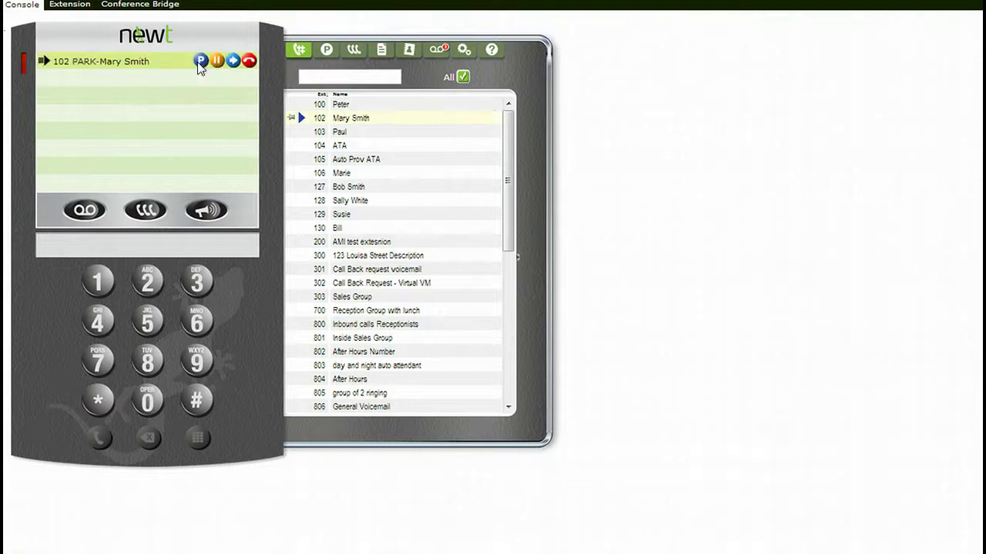
{"action": "left_click", "coordinate": [199, 63]}
{"action": "left_click_drag", "start_coordinate": [196, 62], "coordinate": [324, 58]}
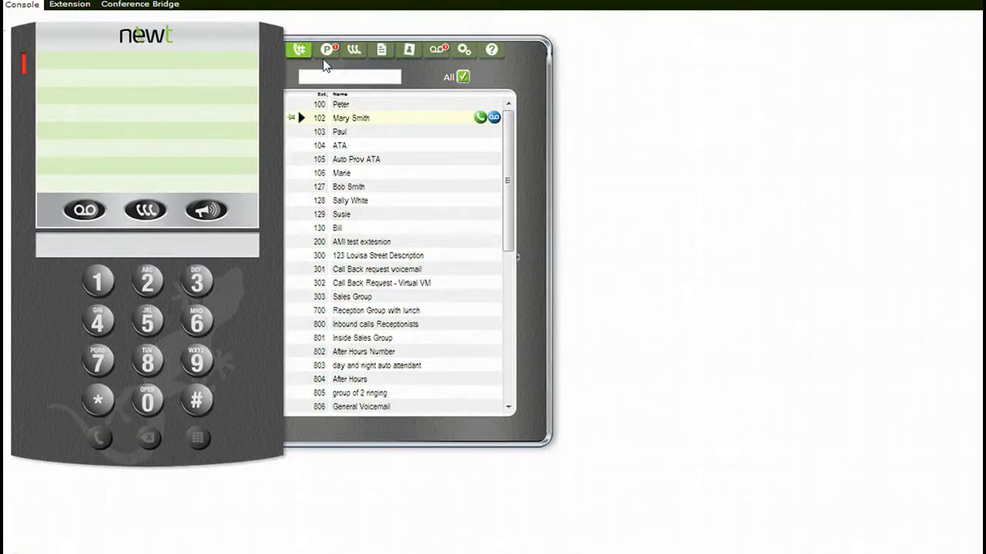
{"action": "left_click", "coordinate": [327, 50]}
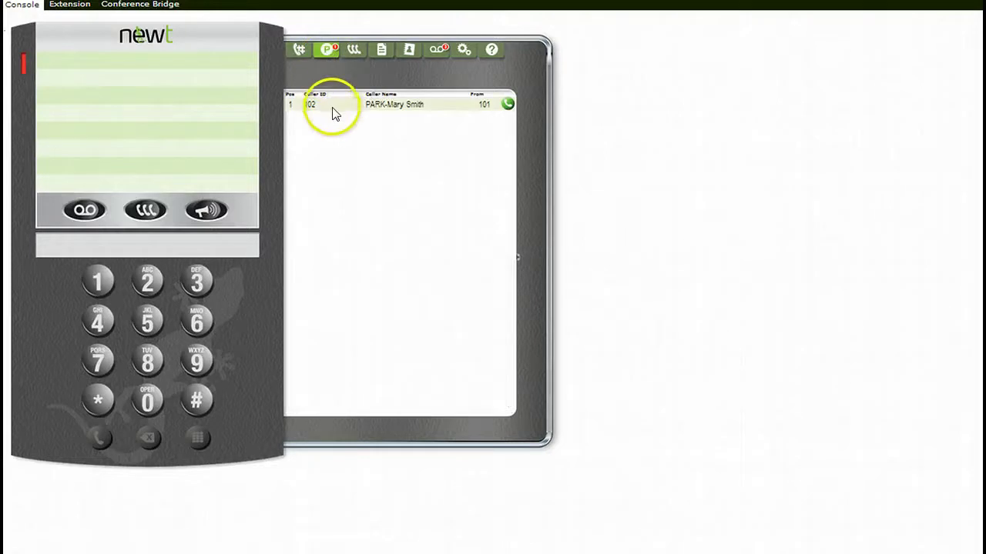
{"action": "left_click", "coordinate": [507, 105]}
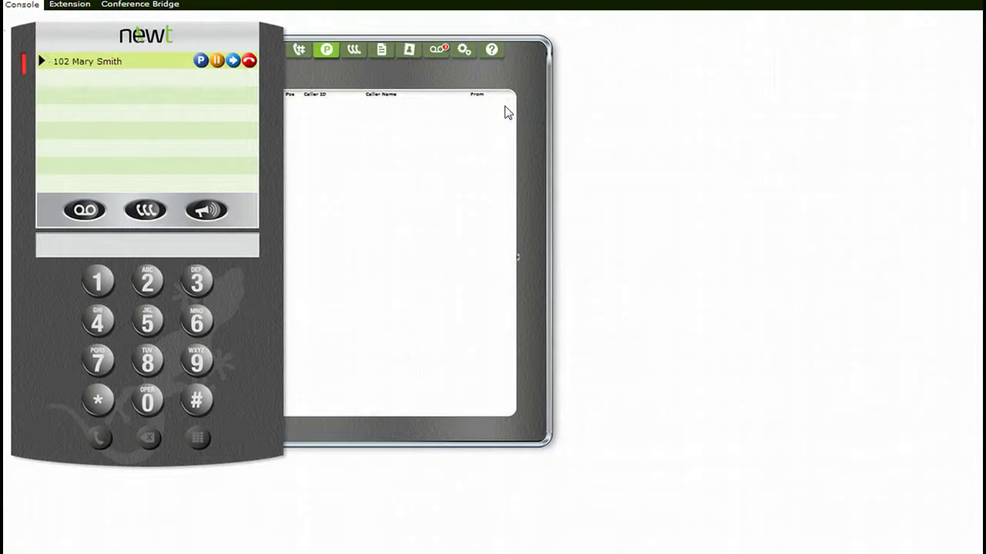
- Put the active call on hold and resume it
{"action": "left_click", "coordinate": [217, 62]}
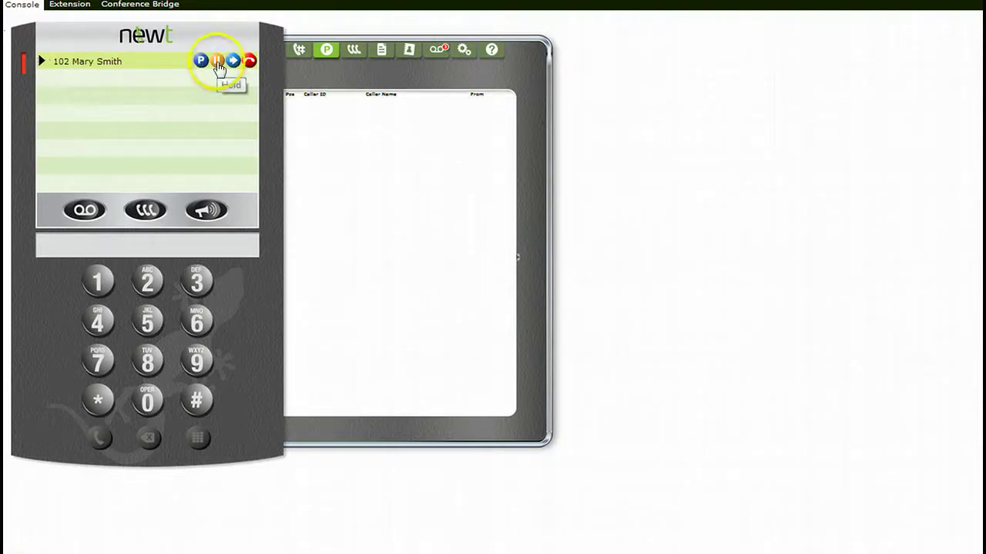
{"action": "left_click", "coordinate": [219, 78]}
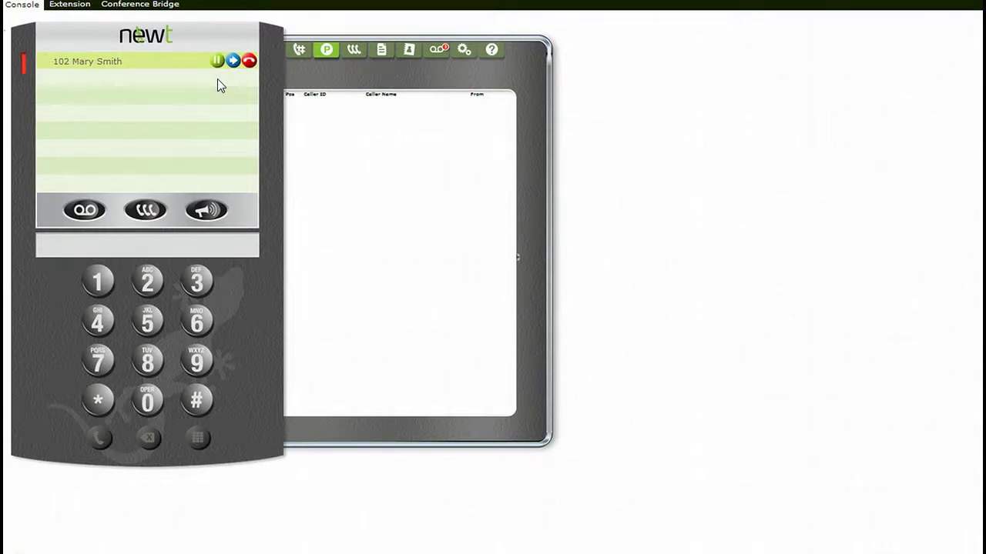
{"action": "left_click", "coordinate": [218, 68]}
{"action": "left_click", "coordinate": [218, 67]}
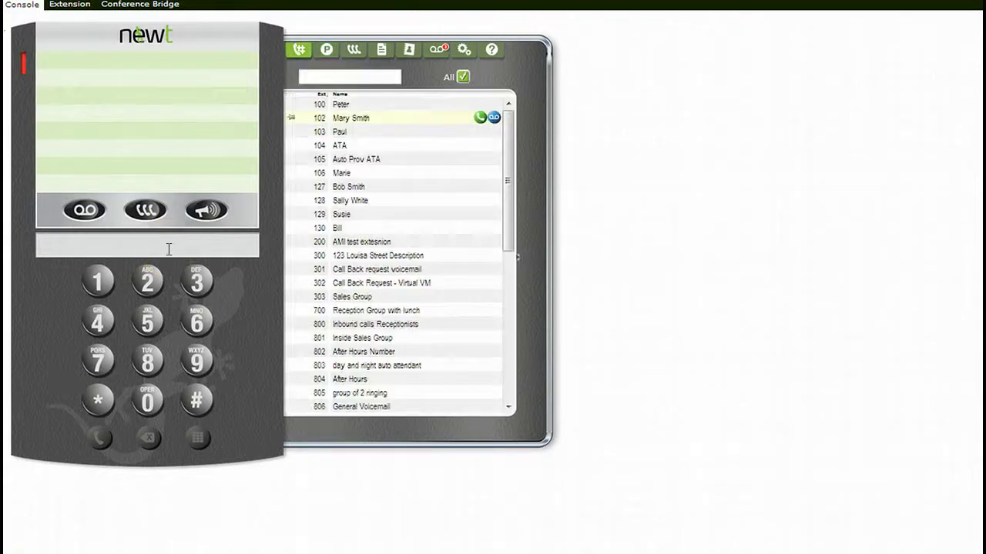
- Enter a ten-digit external phone number in the dial field for an outgoing call
{"action": "left_click", "coordinate": [169, 248]}
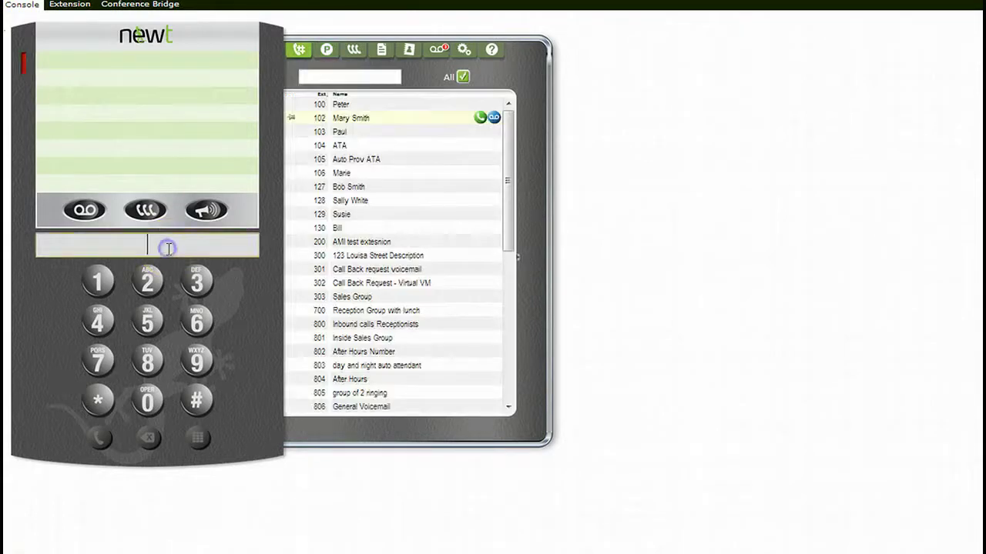
{"action": "left_click", "coordinate": [147, 322]}
{"action": "left_click", "coordinate": [97, 282]}
{"action": "left_click", "coordinate": [194, 364]}
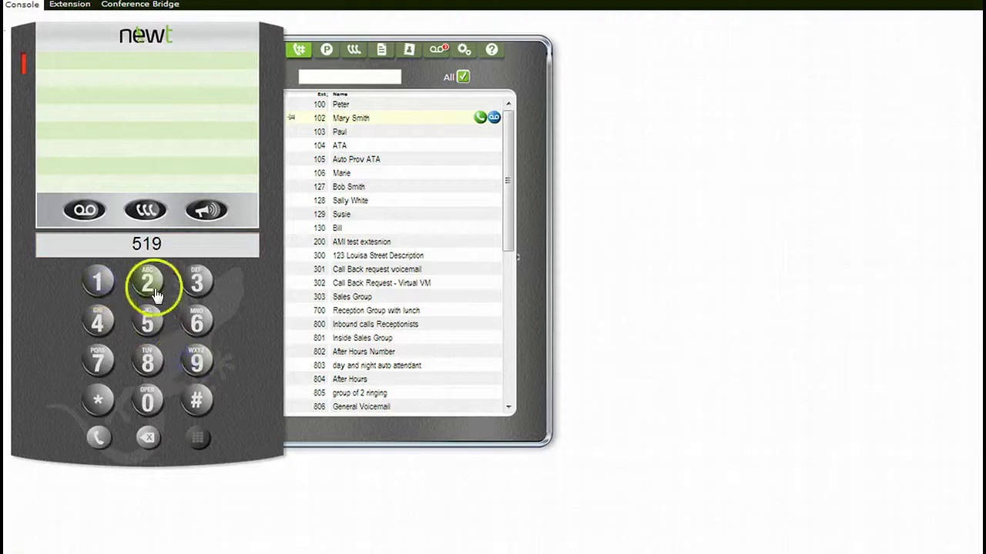
{"action": "left_click", "coordinate": [154, 293]}
{"action": "left_click", "coordinate": [154, 292]}
{"action": "left_click", "coordinate": [154, 292]}
{"action": "left_click", "coordinate": [153, 370]}
{"action": "left_click", "coordinate": [153, 369]}
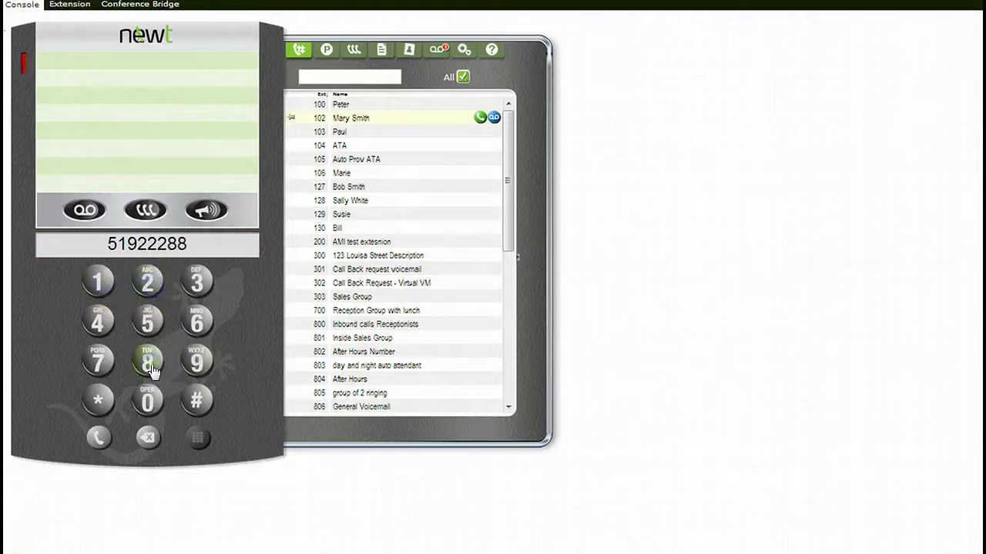
{"action": "left_click", "coordinate": [153, 369]}
{"action": "left_click", "coordinate": [153, 370]}
{"action": "left_click", "coordinate": [99, 437]}
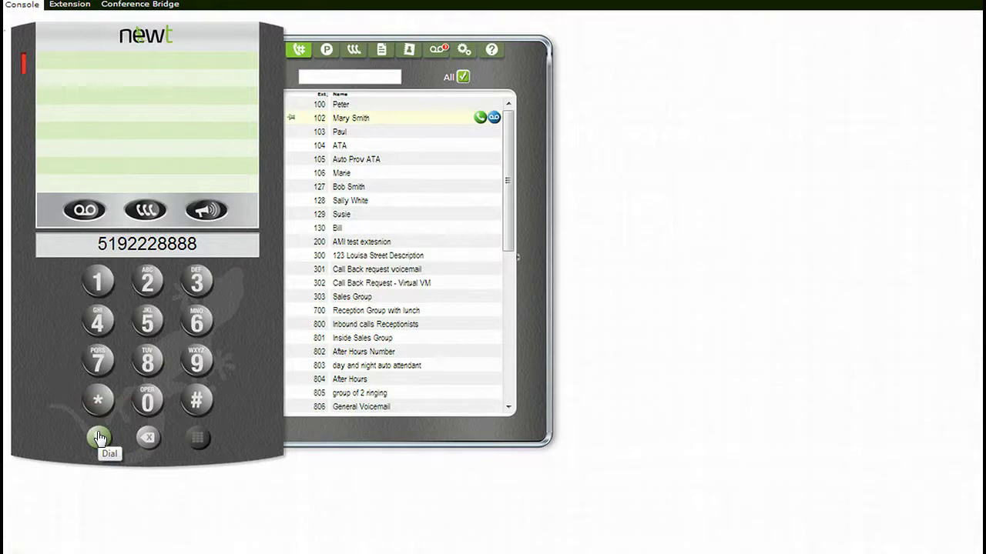
- Enter a different external phone number in the emptied dial field and place the outgoing call
{"action": "left_click", "coordinate": [132, 242]}
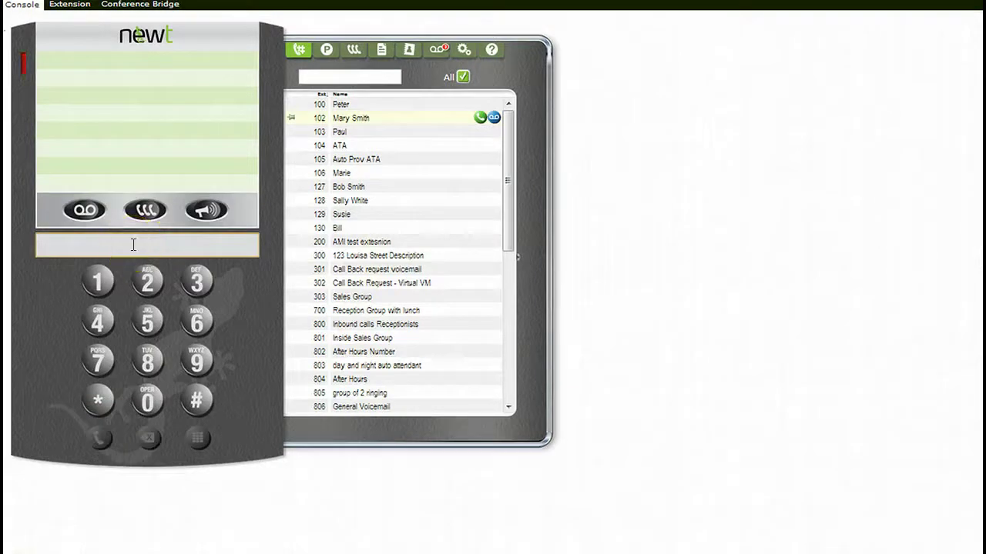
{"action": "left_click", "coordinate": [139, 314]}
{"action": "left_click", "coordinate": [97, 282]}
{"action": "left_click", "coordinate": [196, 360]}
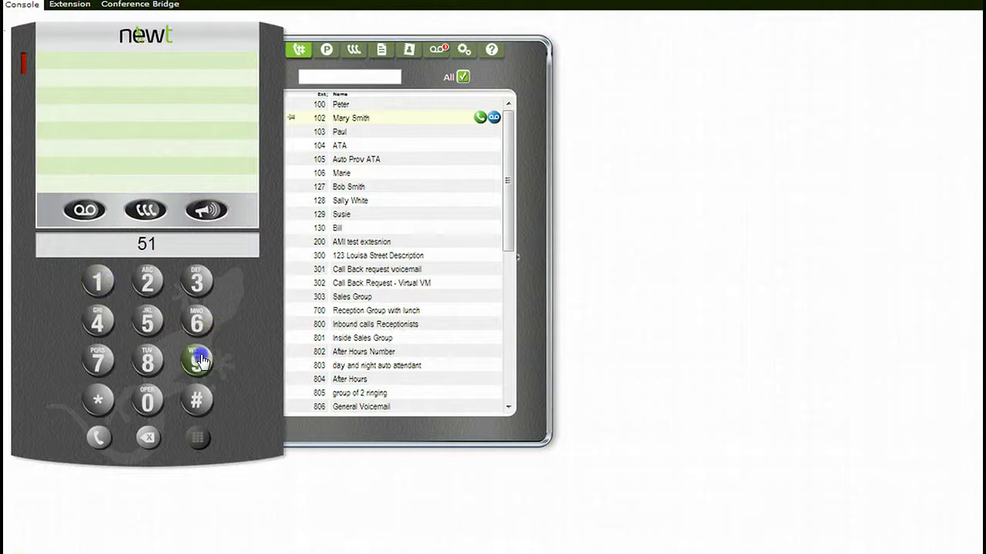
{"action": "left_click", "coordinate": [95, 344]}
{"action": "left_click", "coordinate": [147, 358]}
{"action": "left_click", "coordinate": [192, 355]}
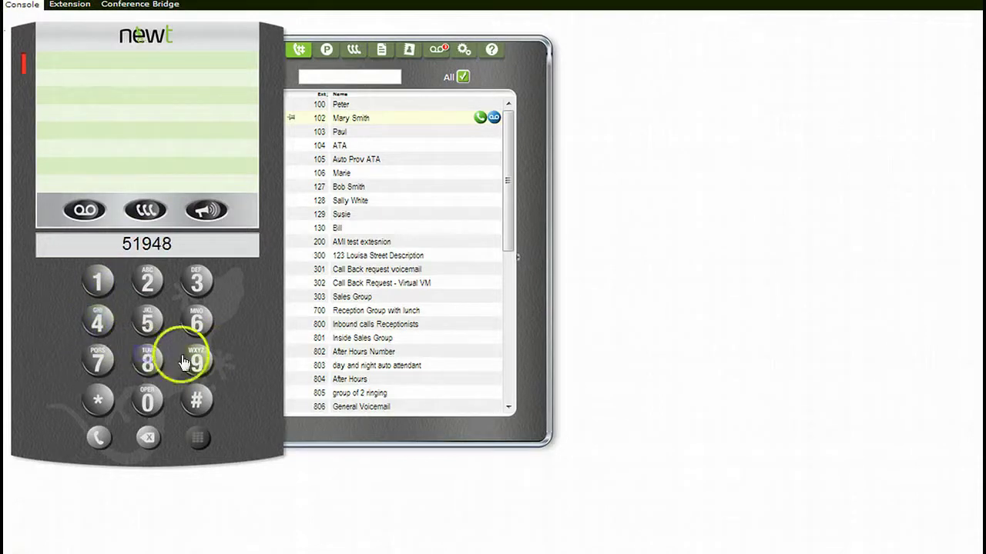
{"action": "left_click", "coordinate": [193, 324]}
{"action": "left_click", "coordinate": [98, 358]}
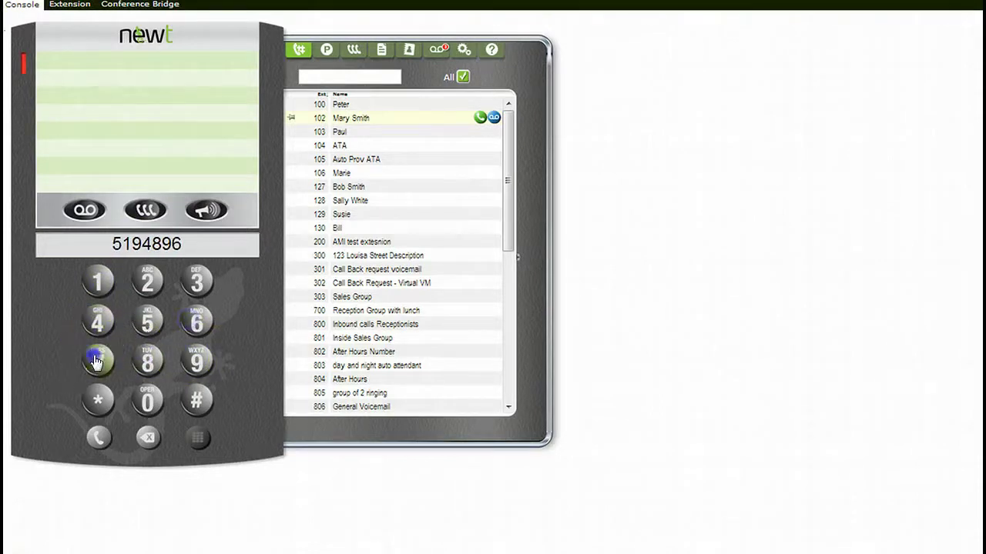
{"action": "left_click", "coordinate": [146, 399]}
{"action": "left_click", "coordinate": [147, 399]}
{"action": "left_click", "coordinate": [97, 437]}
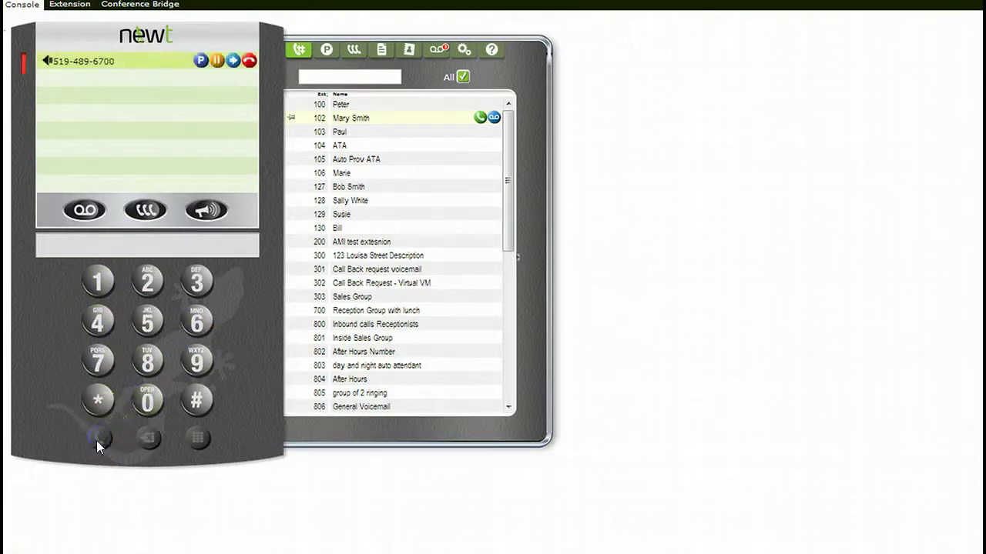
- Enter 789 in the dial field during the active call and send the digits as keypad tones
{"action": "left_click", "coordinate": [106, 476]}
{"action": "left_click", "coordinate": [152, 245]}
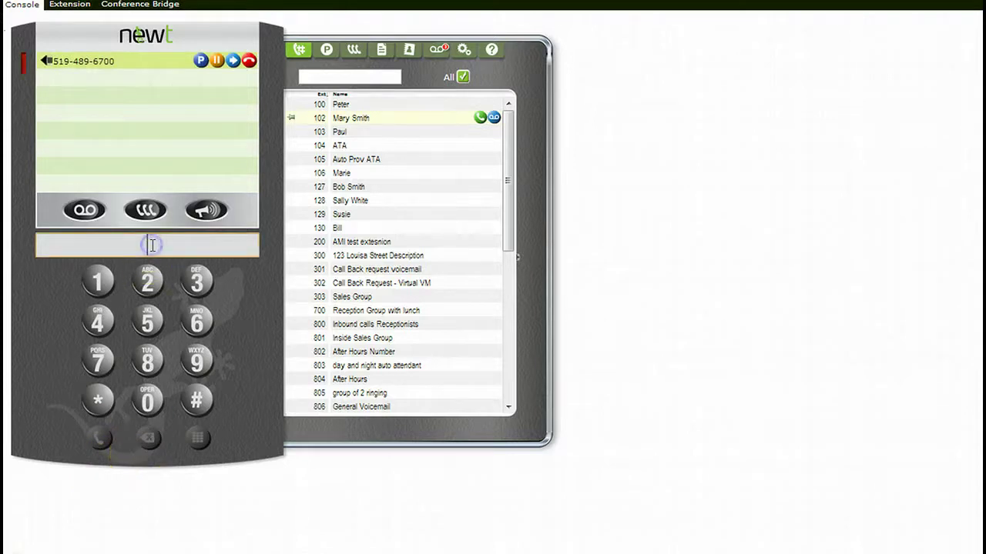
{"action": "type", "text": "789"}
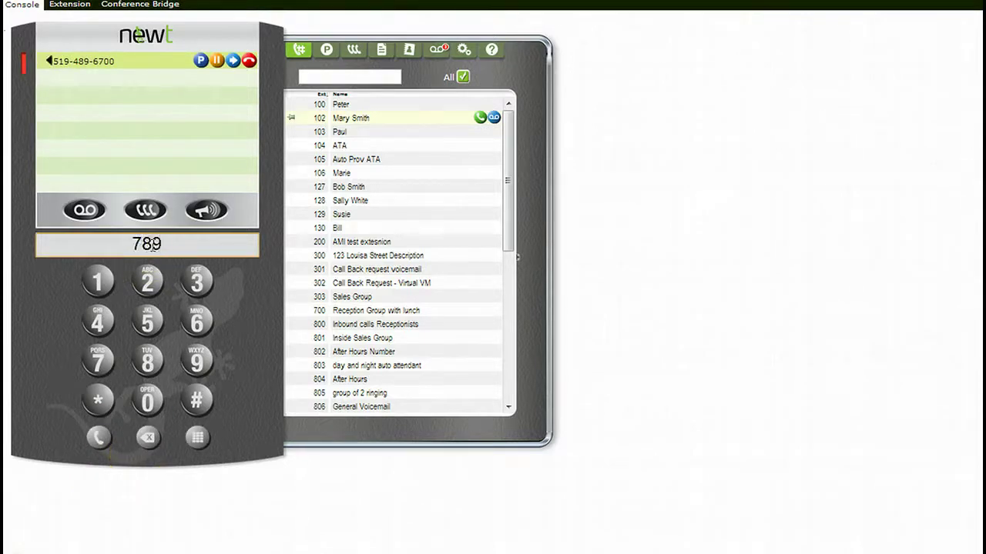
{"action": "left_click", "coordinate": [198, 438]}
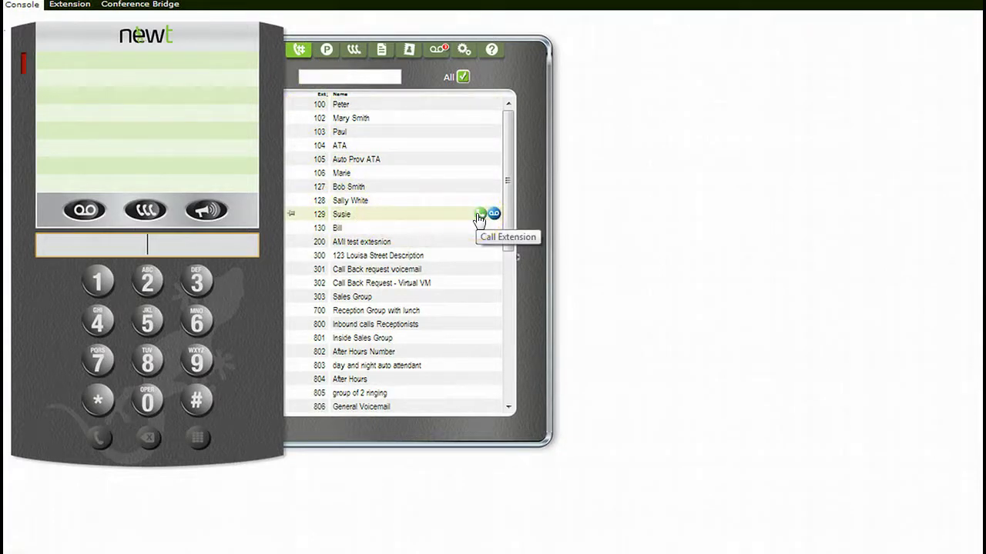
- Enter extension 103 in the dial field and dial it
{"action": "left_click", "coordinate": [207, 216]}
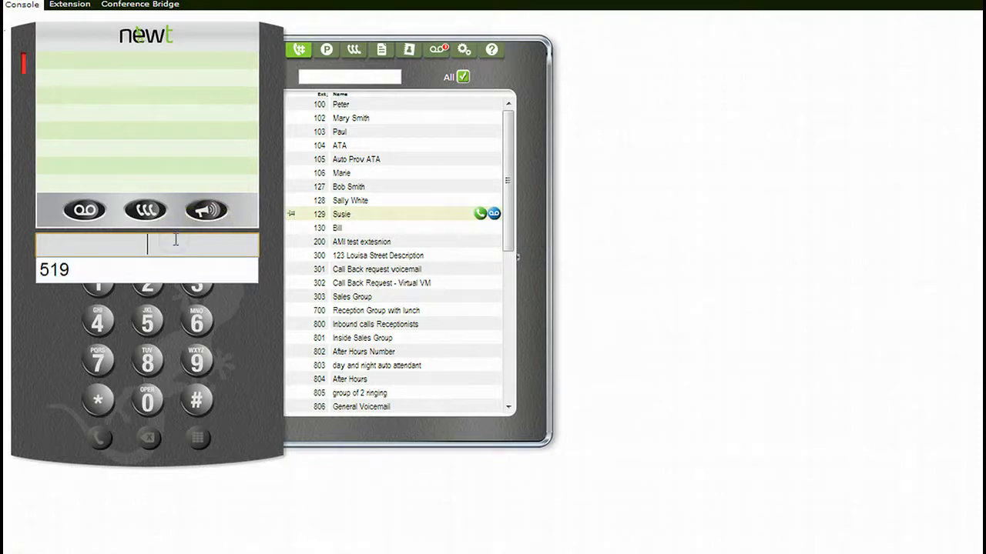
{"action": "type", "text": "103"}
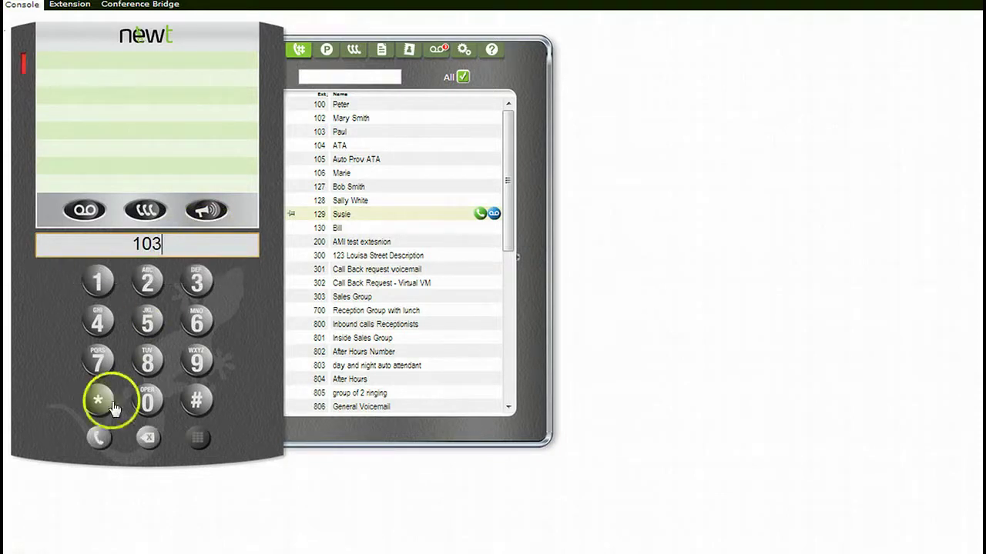
{"action": "left_click", "coordinate": [99, 437]}
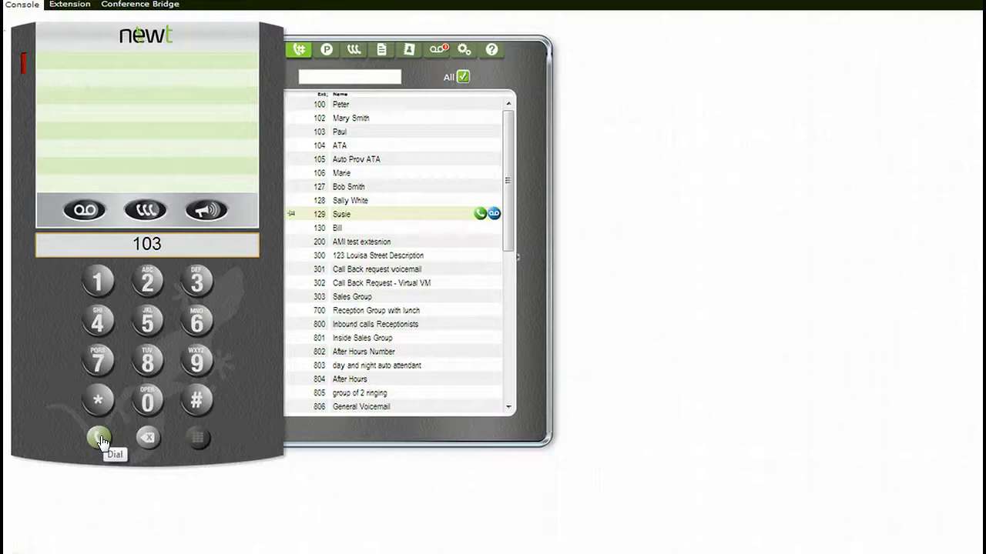
{"action": "left_click", "coordinate": [101, 440]}
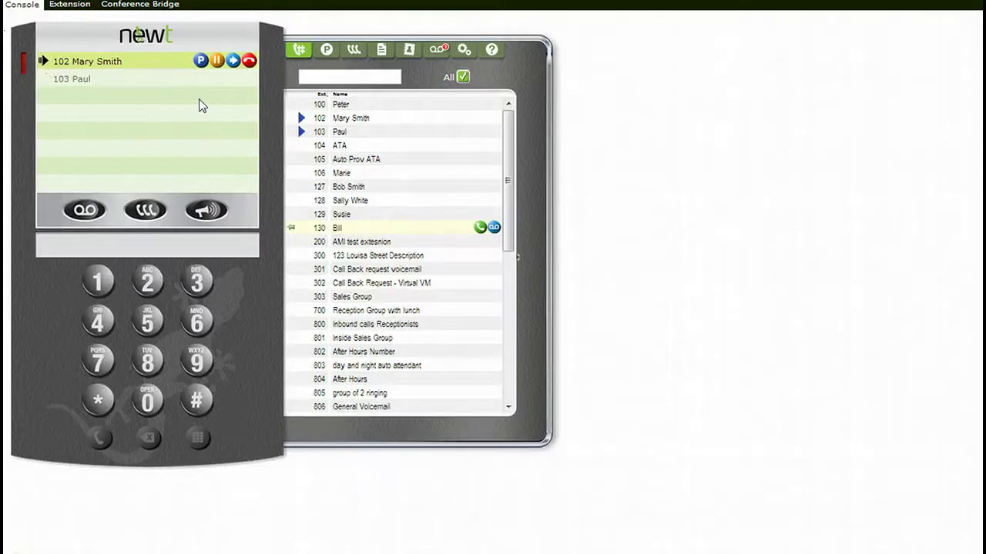
- Answer the waiting call from extension 103 while on the call with extension 102, and hang up the call with extension 102
{"action": "left_click", "coordinate": [199, 86]}
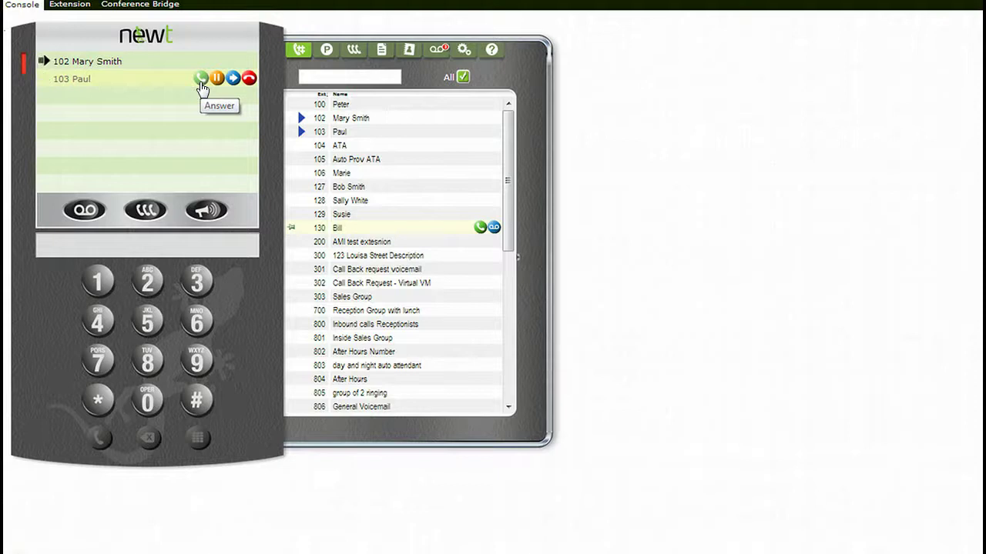
{"action": "left_click", "coordinate": [201, 86]}
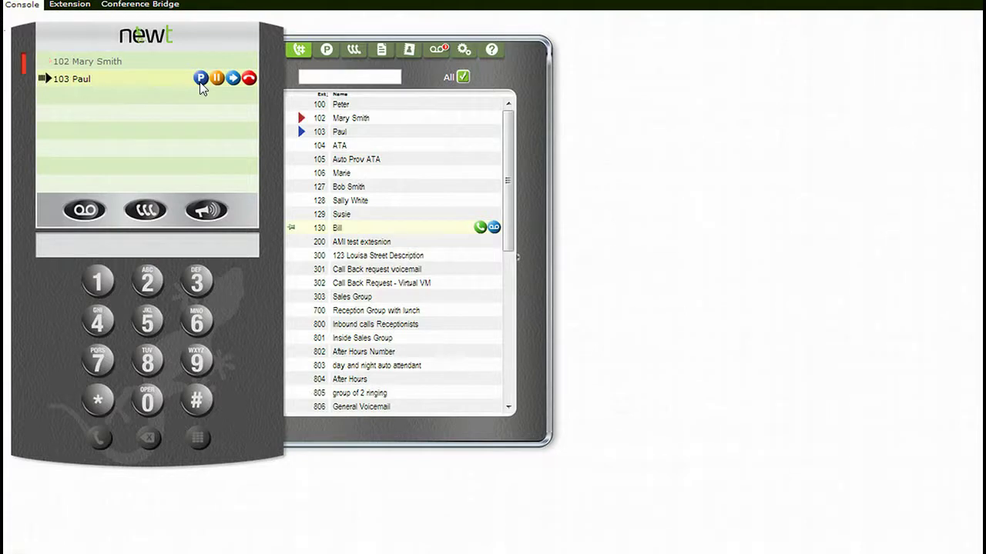
{"action": "left_click", "coordinate": [246, 62]}
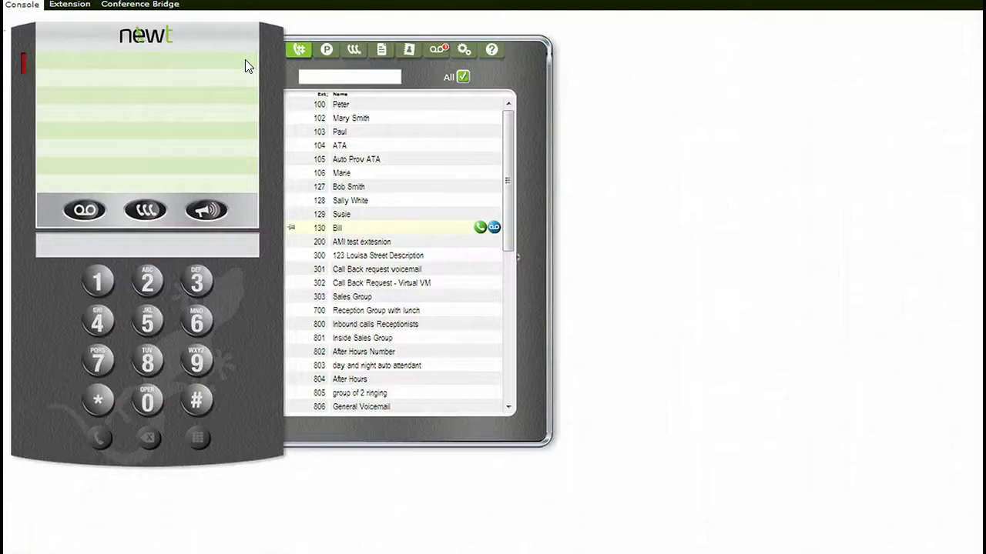
{"action": "left_click_drag", "start_coordinate": [245, 66], "coordinate": [494, 237]}
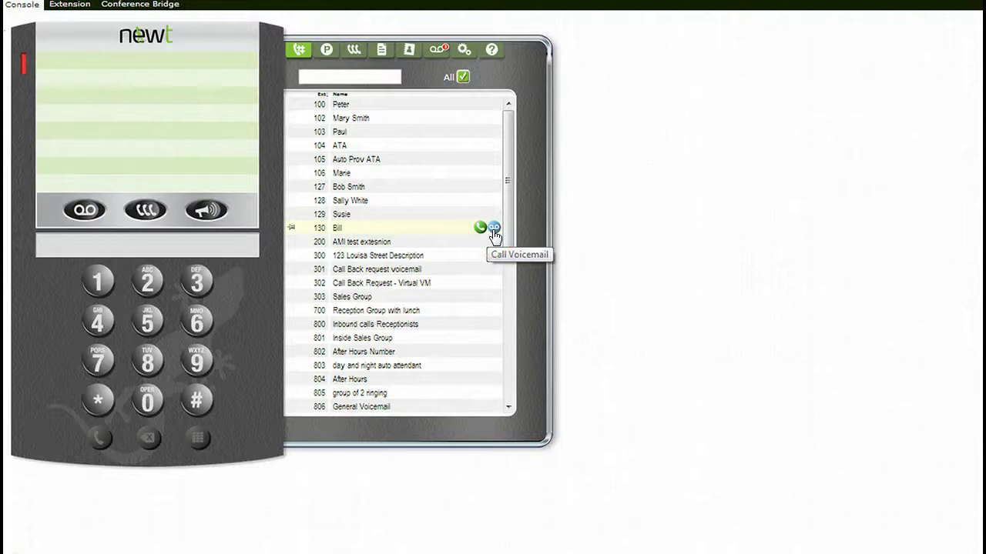
{"action": "left_click", "coordinate": [241, 208]}
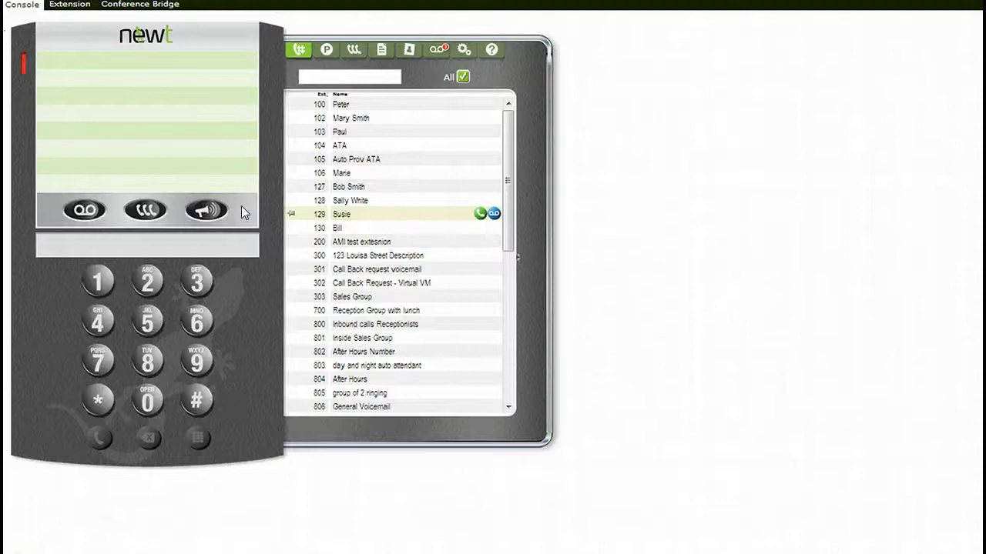
- Enter the code 77007 in the dial field using the on-screen keypad
{"action": "left_click", "coordinate": [209, 214]}
{"action": "left_click", "coordinate": [183, 244]}
{"action": "left_click", "coordinate": [118, 317]}
{"action": "left_click", "coordinate": [95, 359]}
{"action": "left_click", "coordinate": [97, 359]}
{"action": "left_click", "coordinate": [149, 402]}
{"action": "left_click", "coordinate": [149, 402]}
{"action": "left_click", "coordinate": [97, 360]}
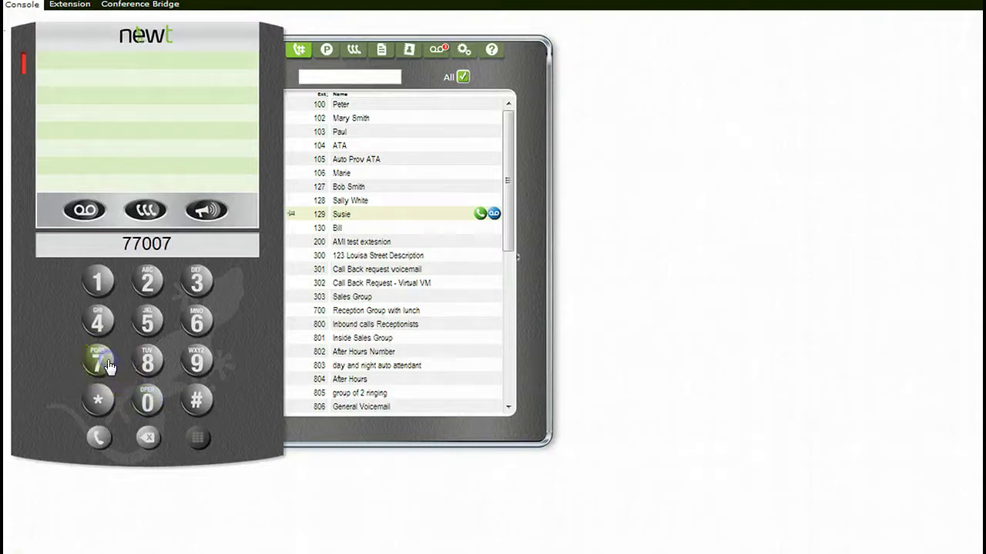
{"action": "left_click", "coordinate": [99, 437]}
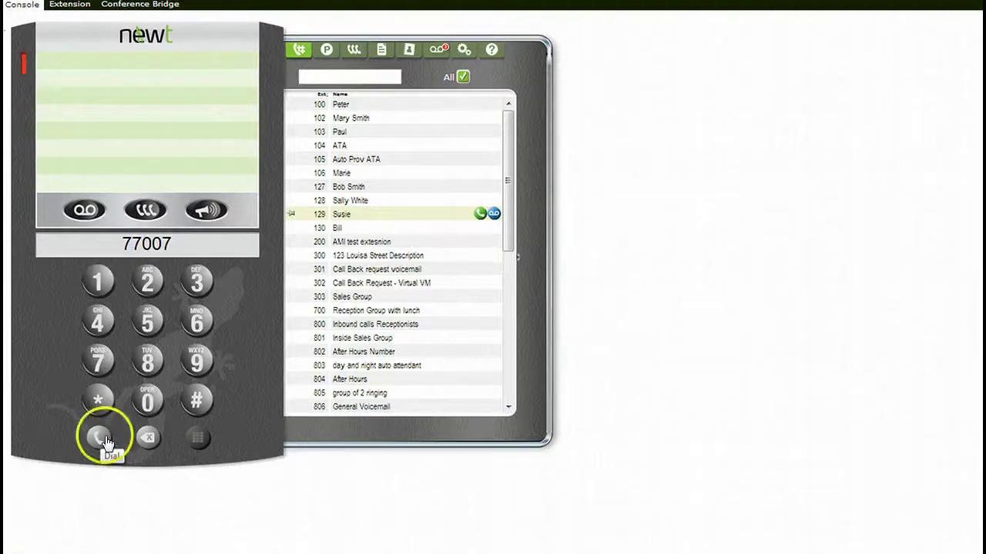
- Replace the last digit in the dial field so that the code reads 77009
{"action": "left_click", "coordinate": [197, 242]}
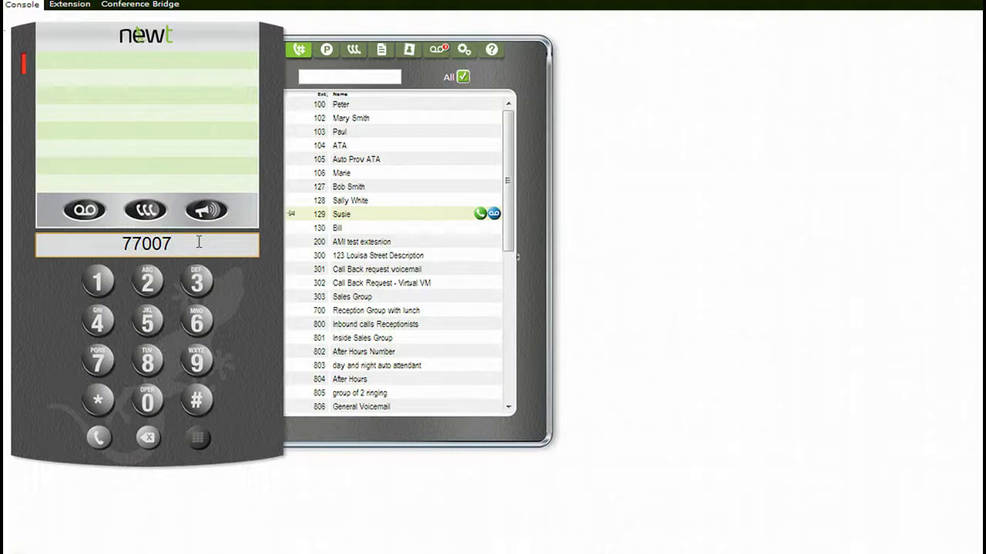
{"action": "key", "text": "BackSpace"}
{"action": "type", "text": "9"}
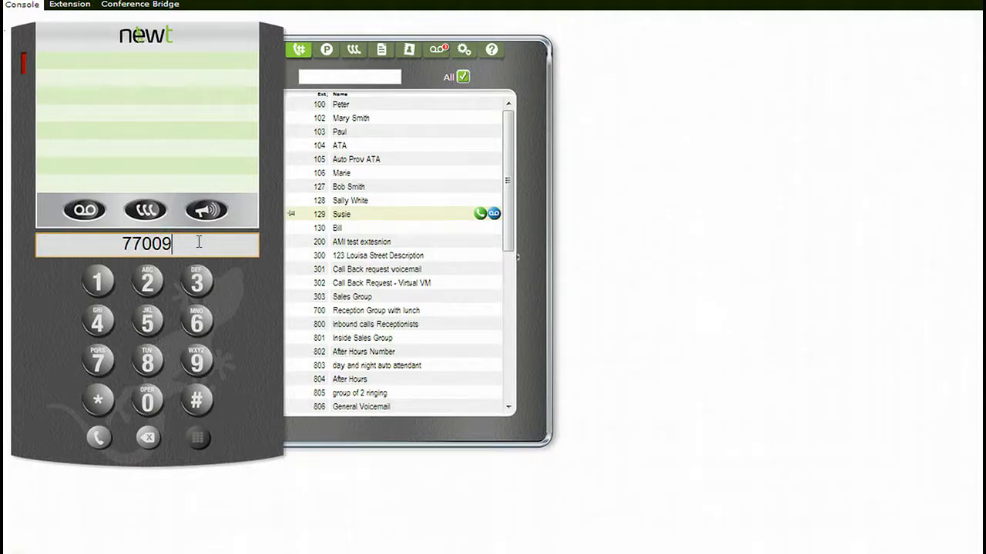